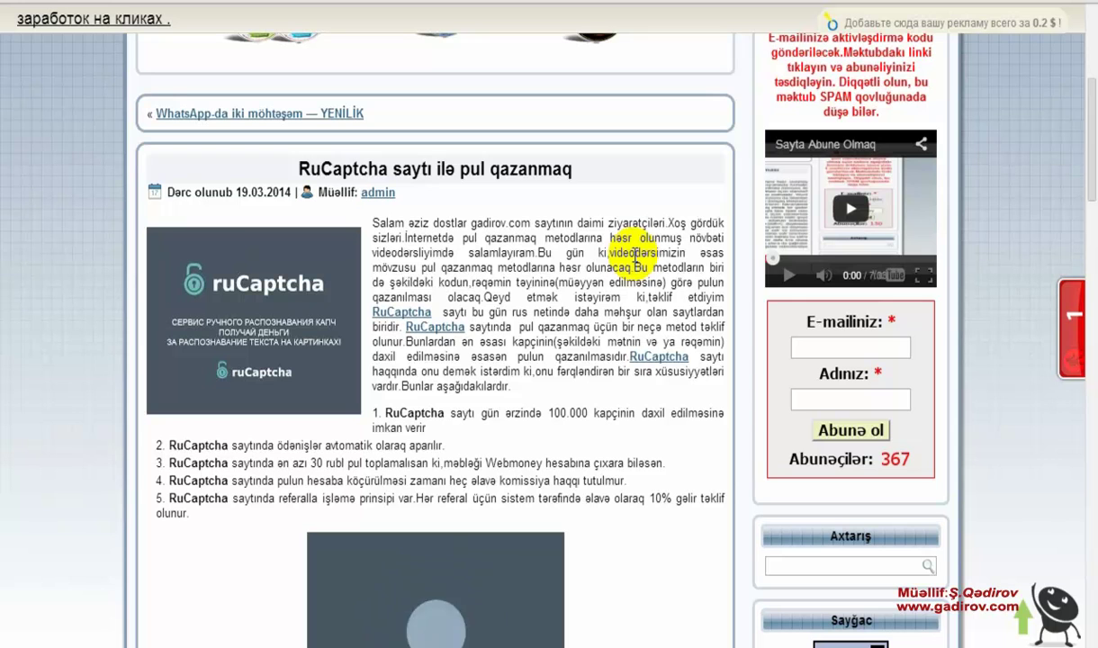
# Log in to ruCaptcha with the saved account e-mail and password, and open the funds withdrawal page
pyautogui.scroll(-1, 636, 255)
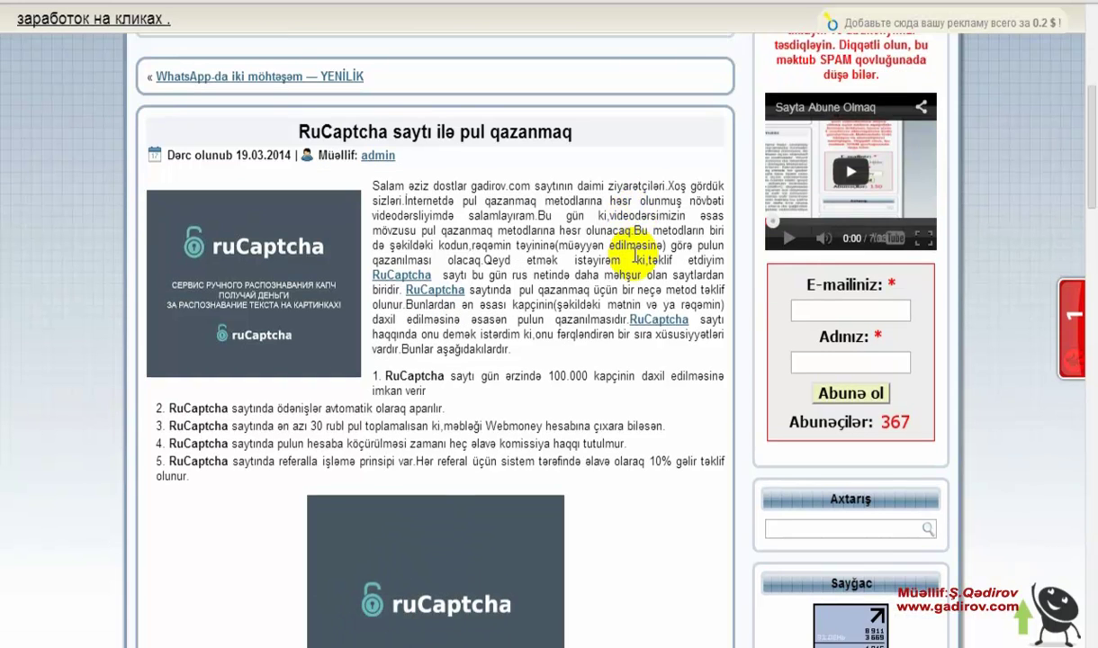
pyautogui.scroll(-1, 635, 255)
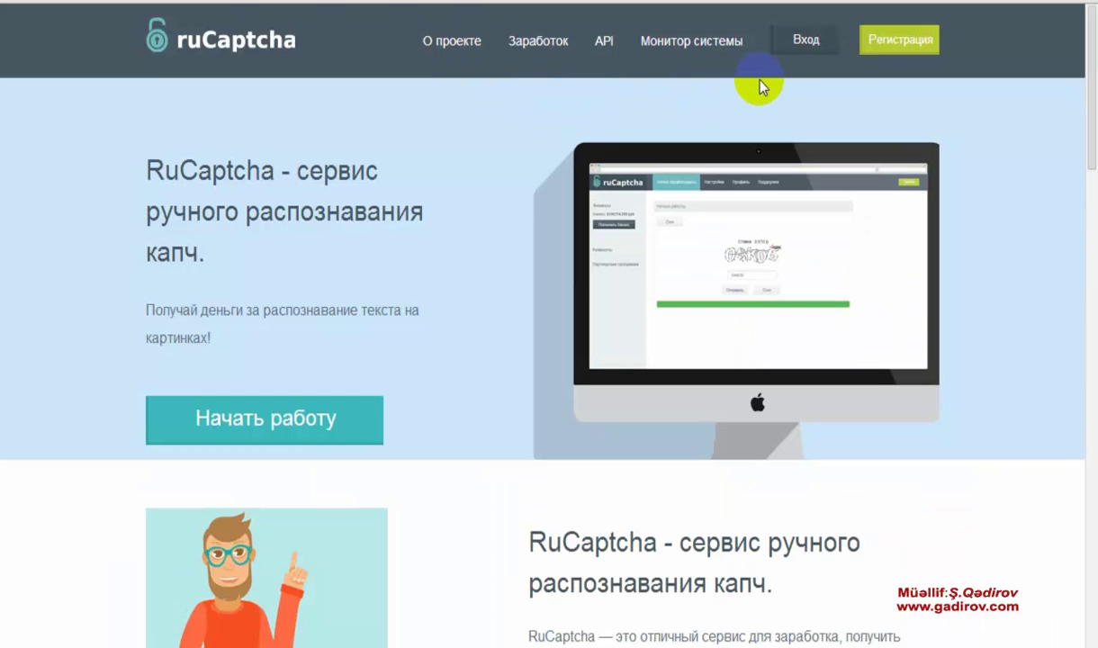
pyautogui.click(804, 52)
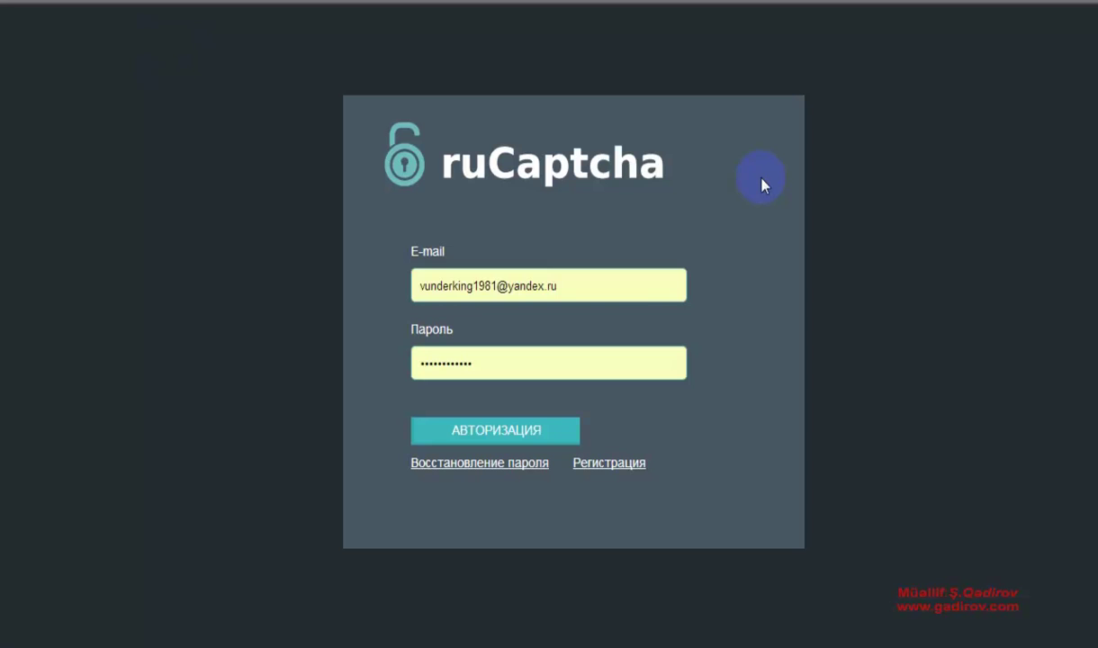
pyautogui.click(623, 287)
pyautogui.click(605, 358)
pyautogui.click(644, 285)
pyautogui.click(560, 283)
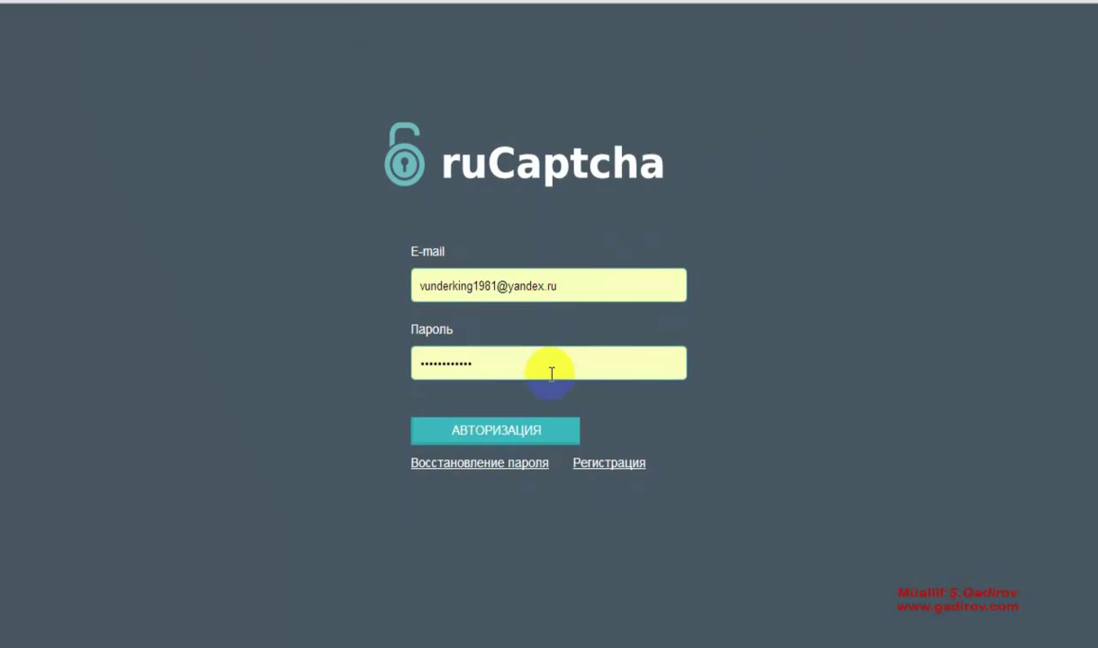
pyautogui.click(532, 416)
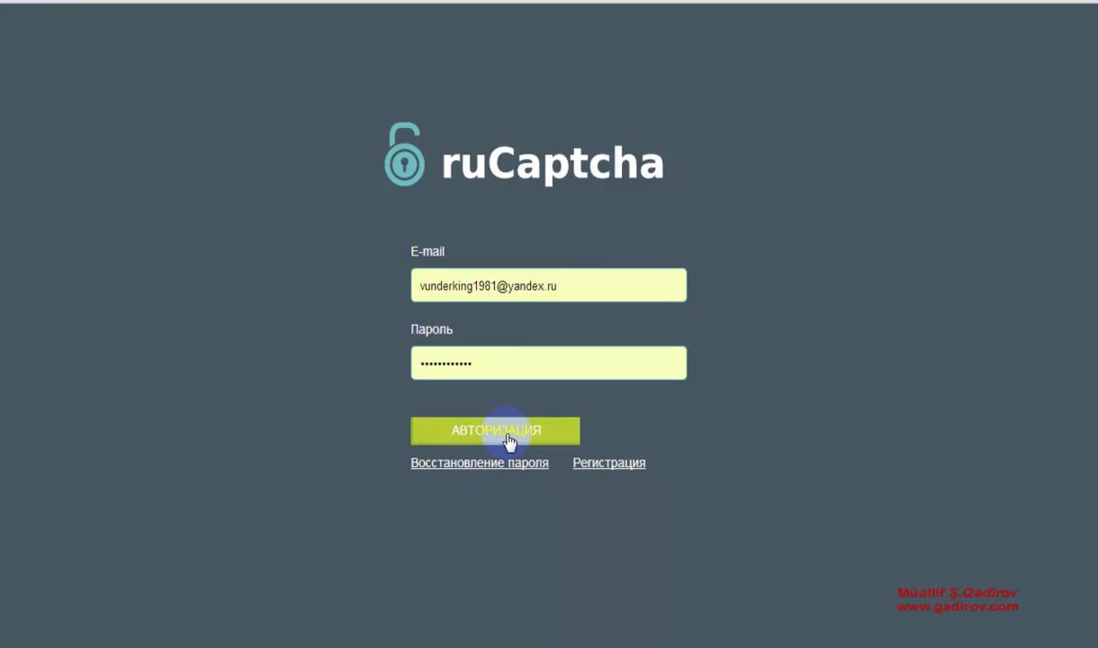
pyautogui.click(509, 439)
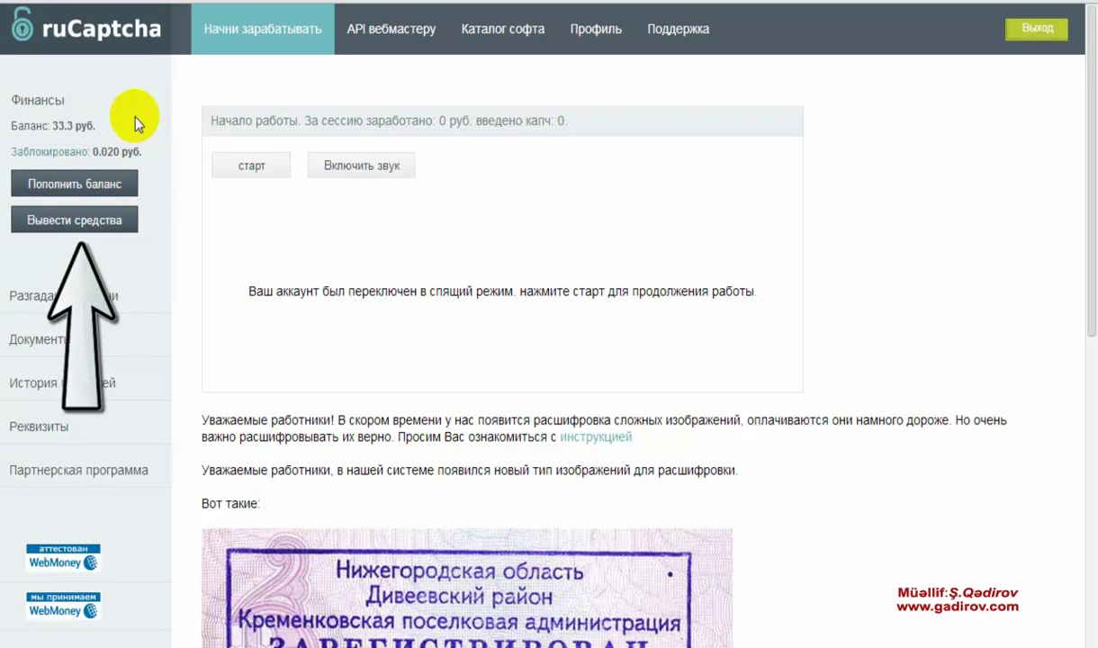
pyautogui.click(74, 219)
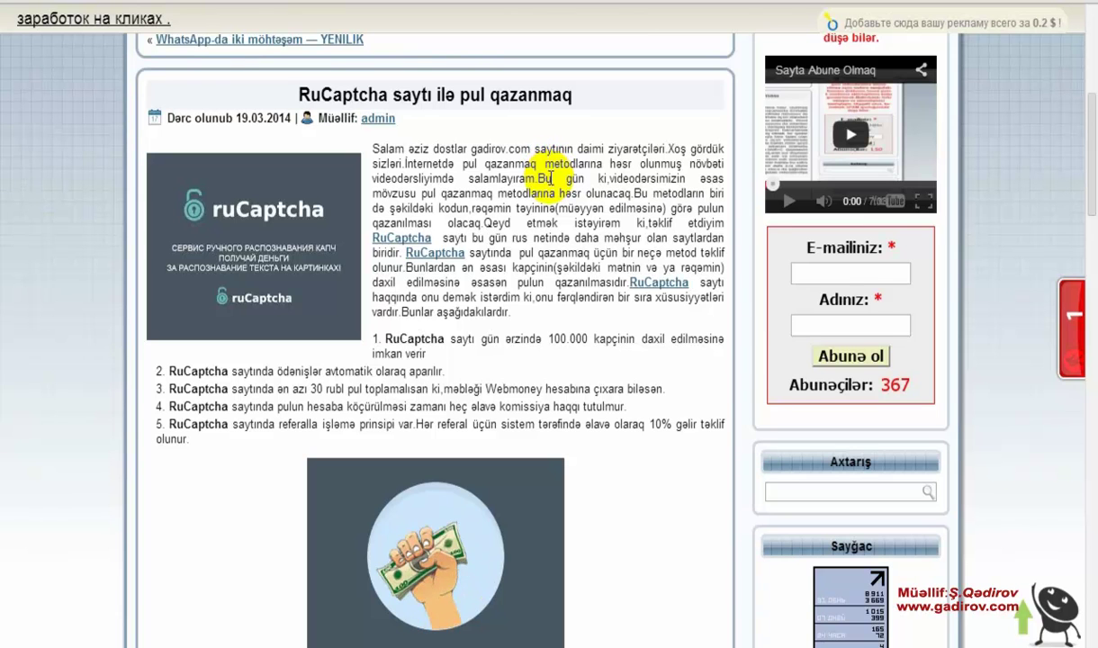
# Open the Webmoney account registration article linked in the RuCaptcha post and look through it
pyautogui.scroll(-5, 550, 177)
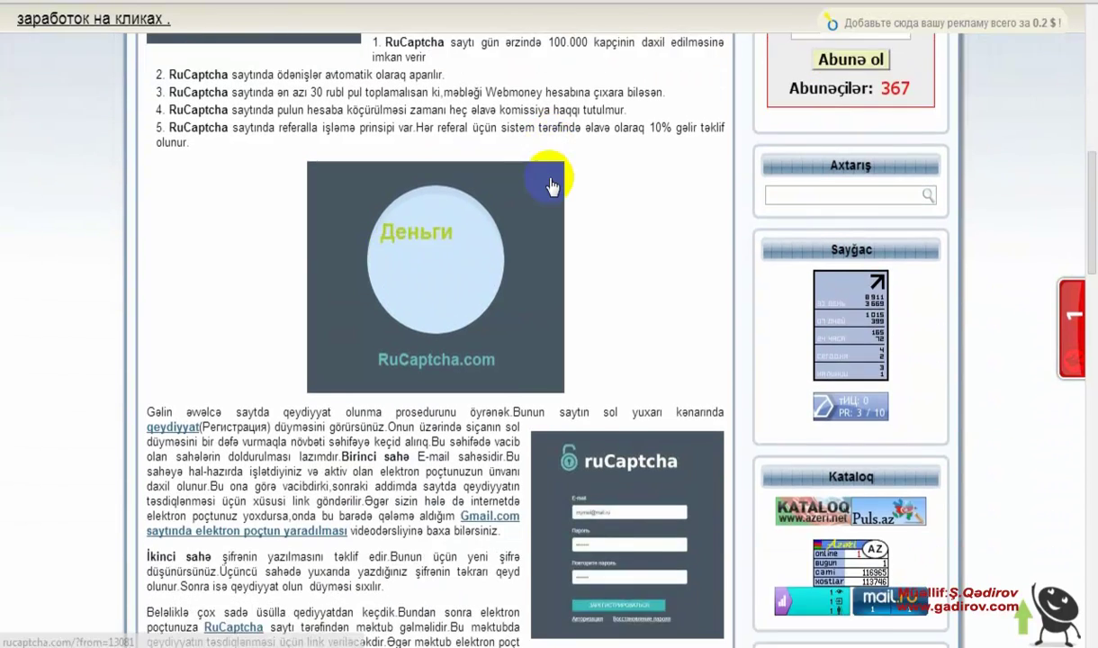
pyautogui.scroll(-4, 551, 186)
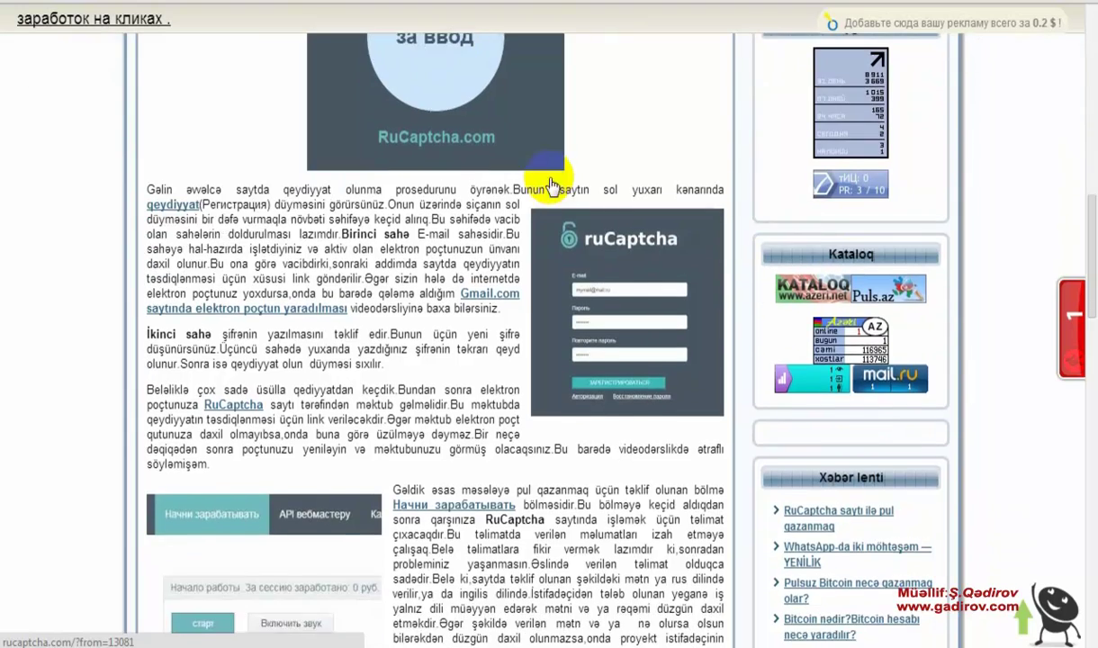
pyautogui.scroll(-1, 551, 187)
pyautogui.scroll(-2, 551, 186)
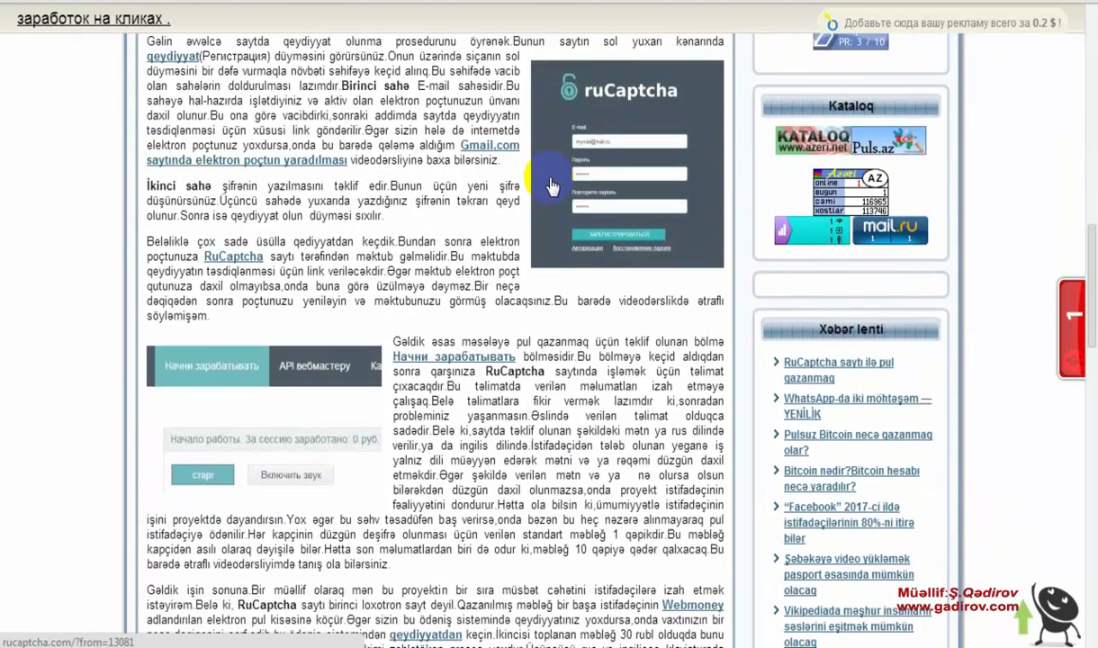
pyautogui.scroll(-2, 552, 187)
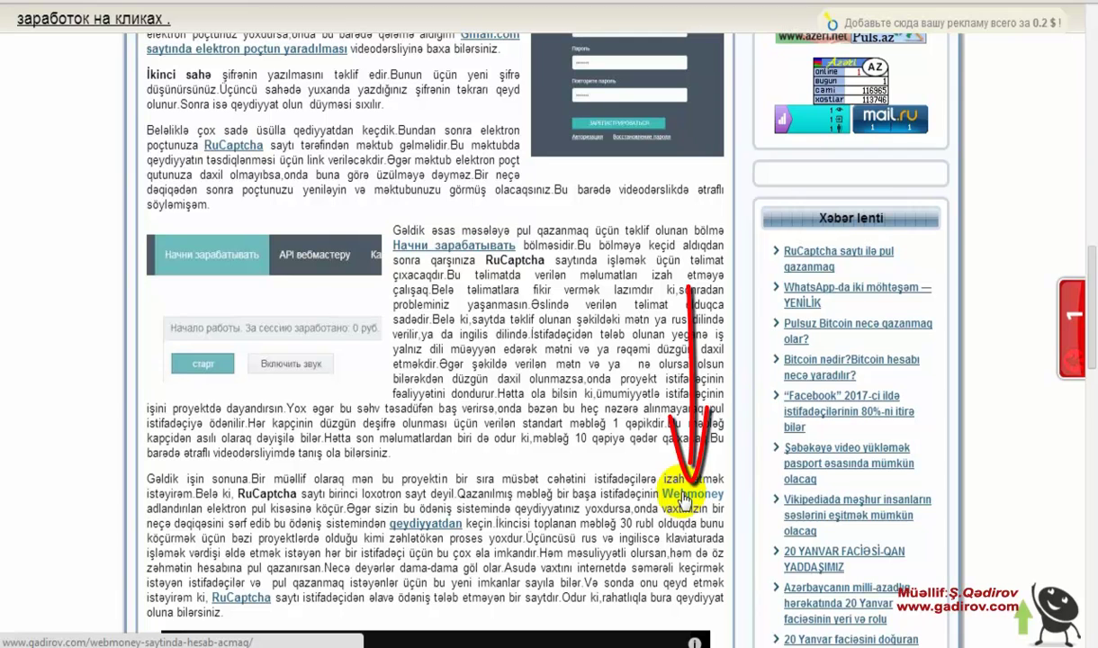
pyautogui.click(682, 497)
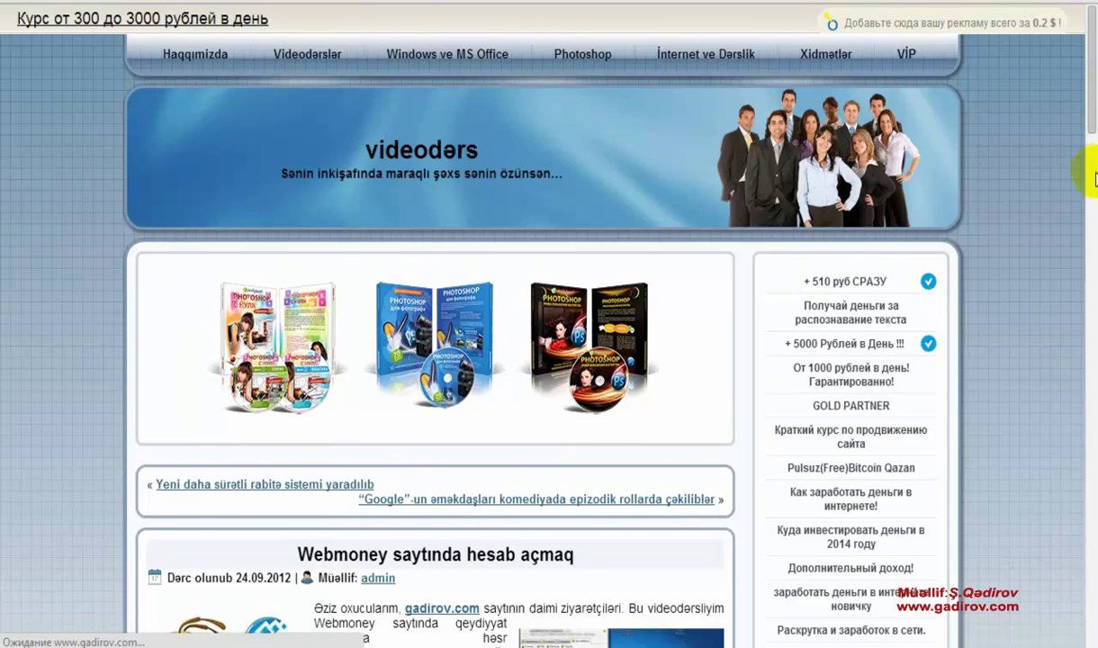
pyautogui.scroll(-6, 1094, 185)
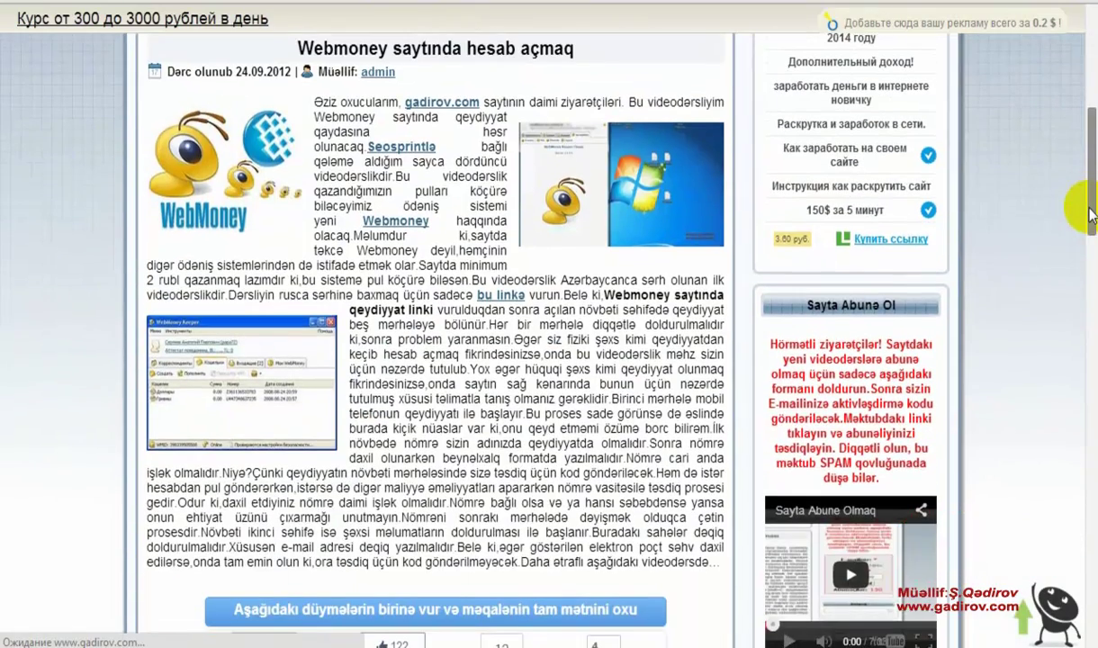
pyautogui.scroll(-2, 1085, 234)
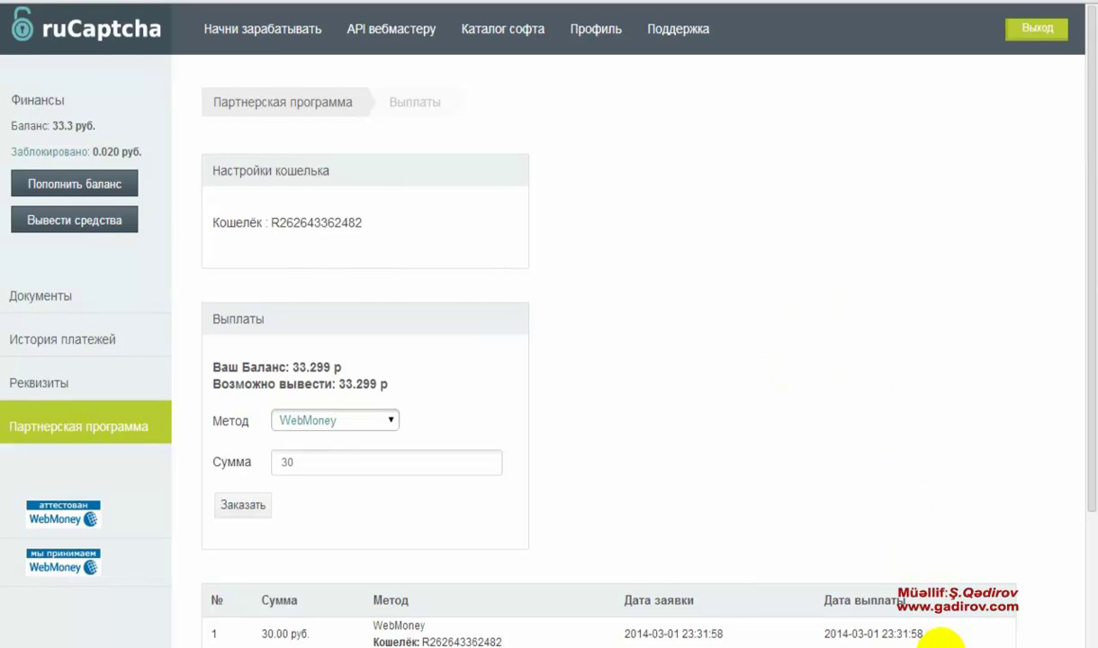
# Switch to WebMoney Keeper and check the wallet balances
pyautogui.click(940, 645)
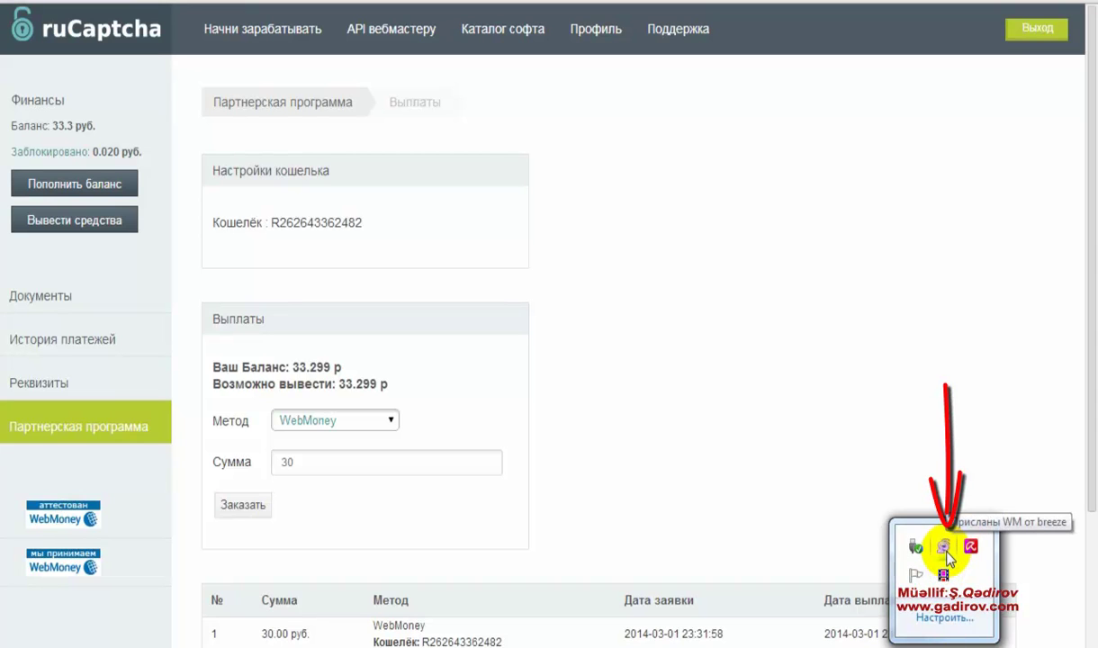
pyautogui.doubleClick(945, 551)
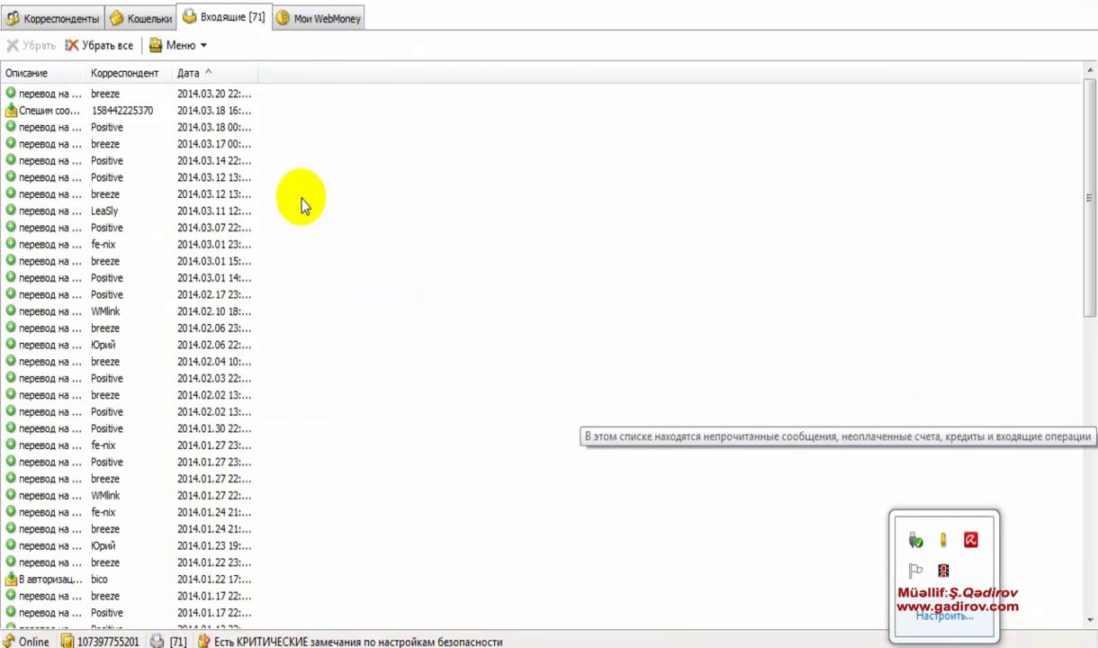
pyautogui.click(149, 19)
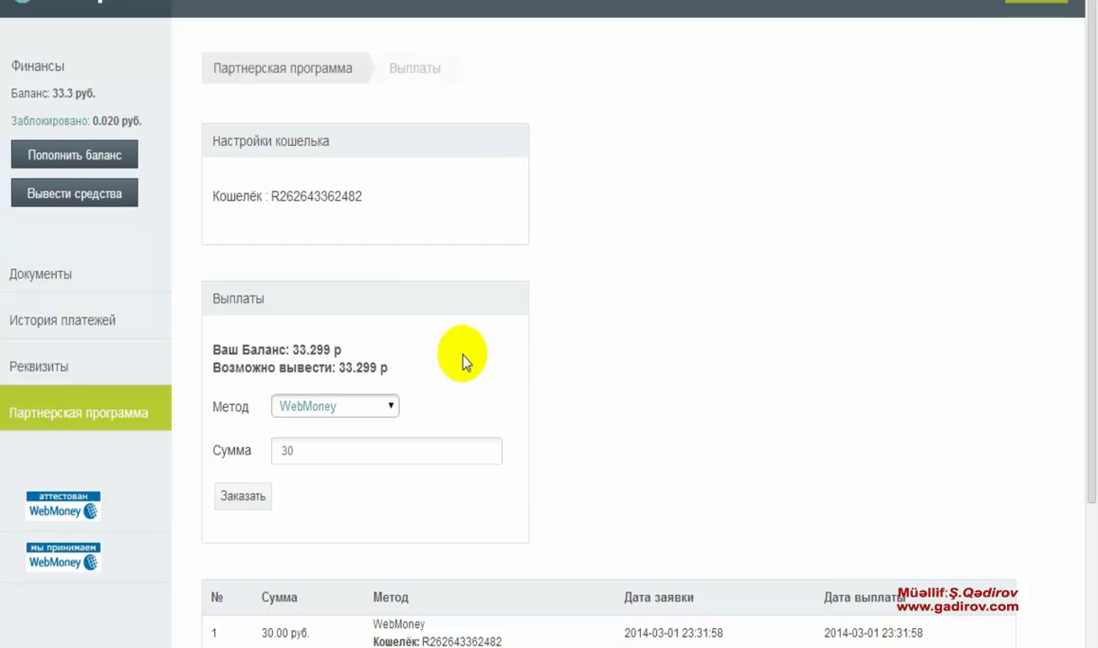
# Select WebMoney as the ruCaptcha payout method with a sum of 30, and review the payout history table
pyautogui.scroll(-1, 462, 358)
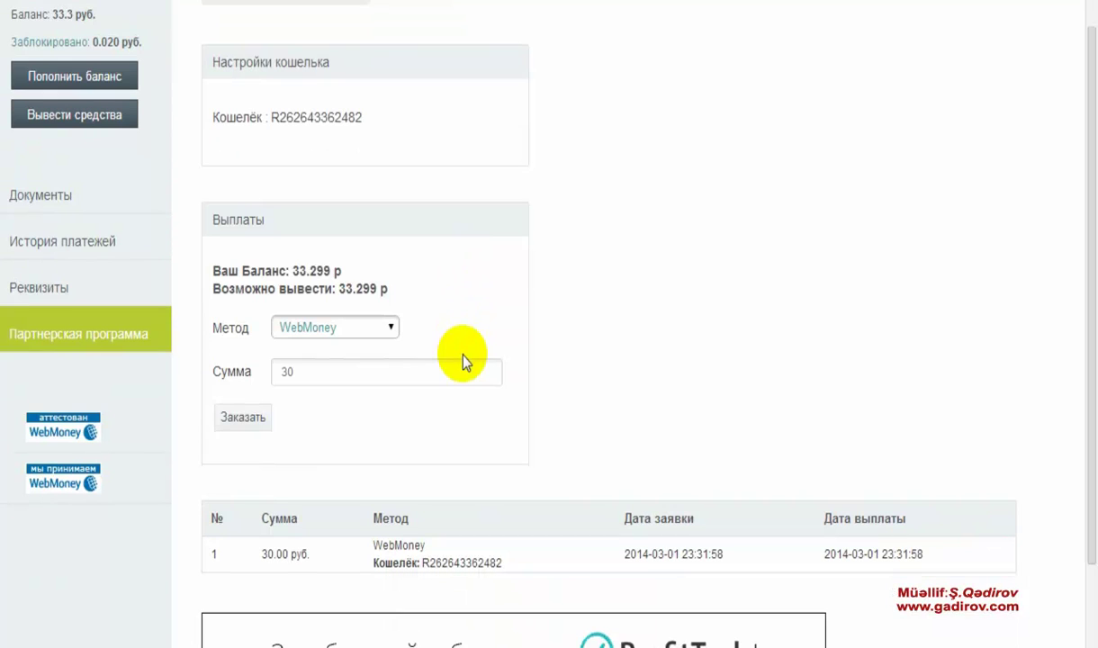
pyautogui.click(392, 327)
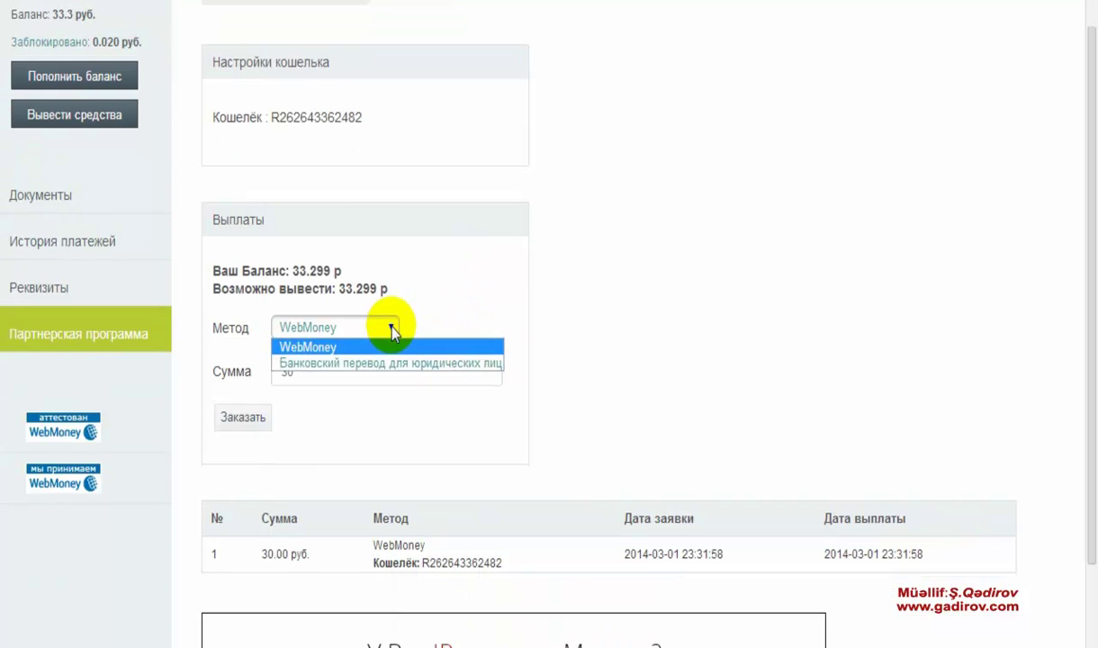
pyautogui.click(375, 347)
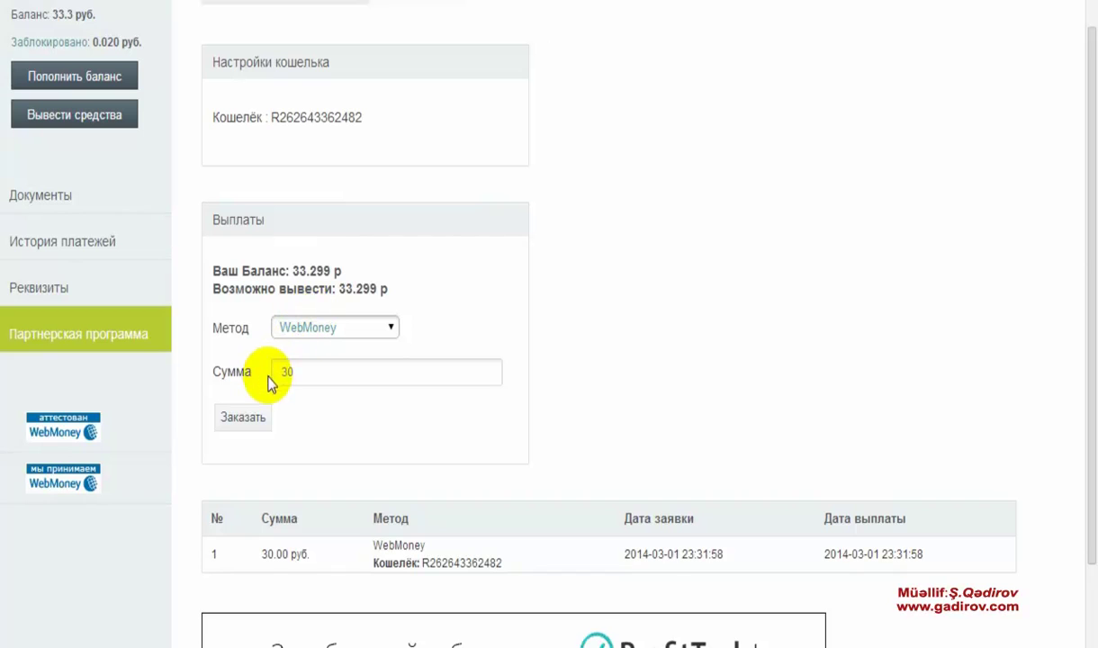
pyautogui.click(306, 379)
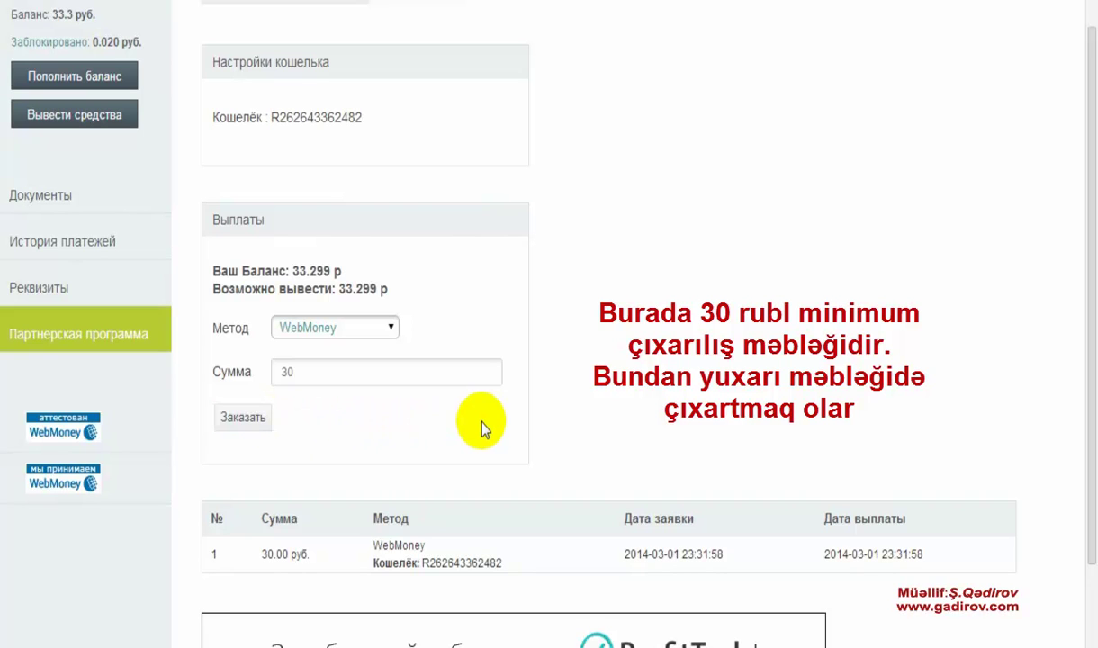
pyautogui.scroll(-2, 481, 423)
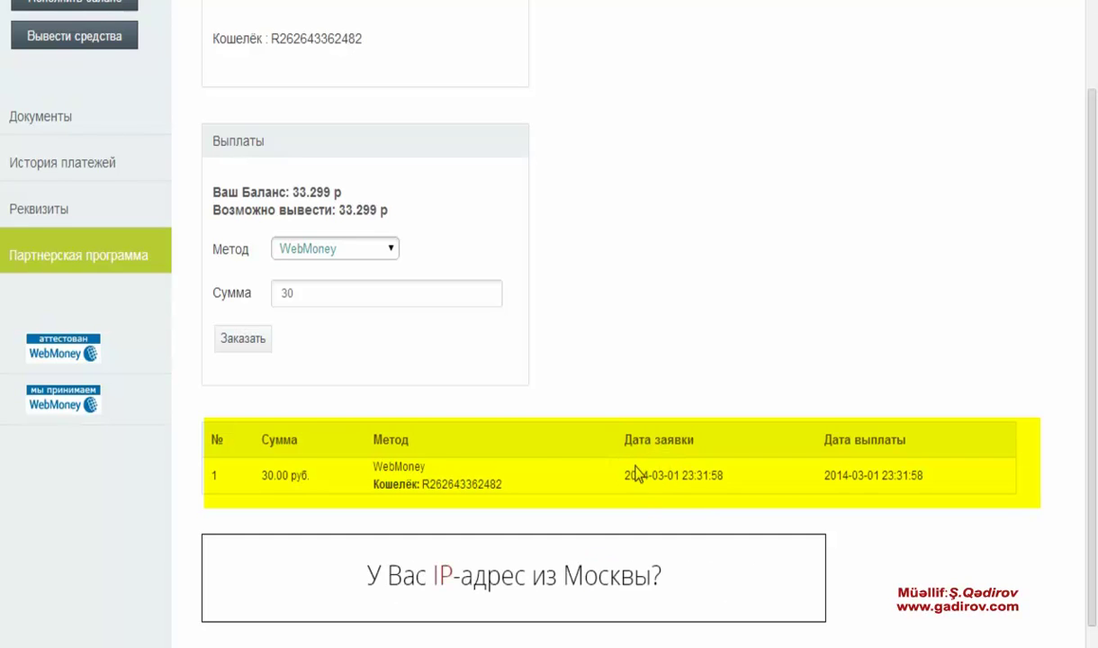
pyautogui.click(507, 485)
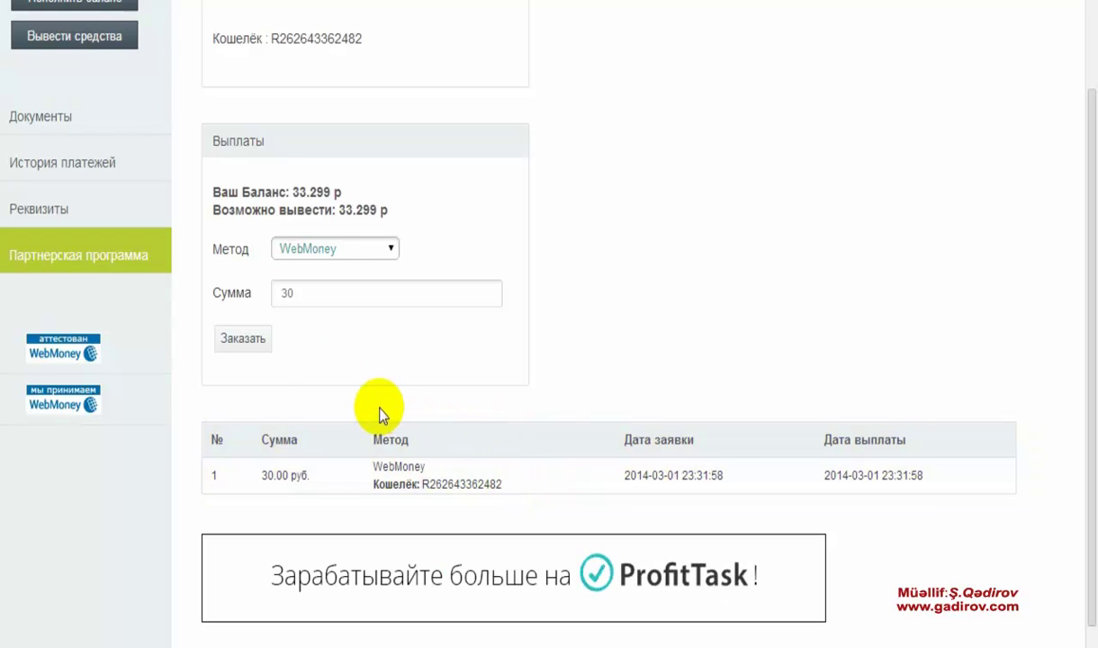
pyautogui.click(251, 347)
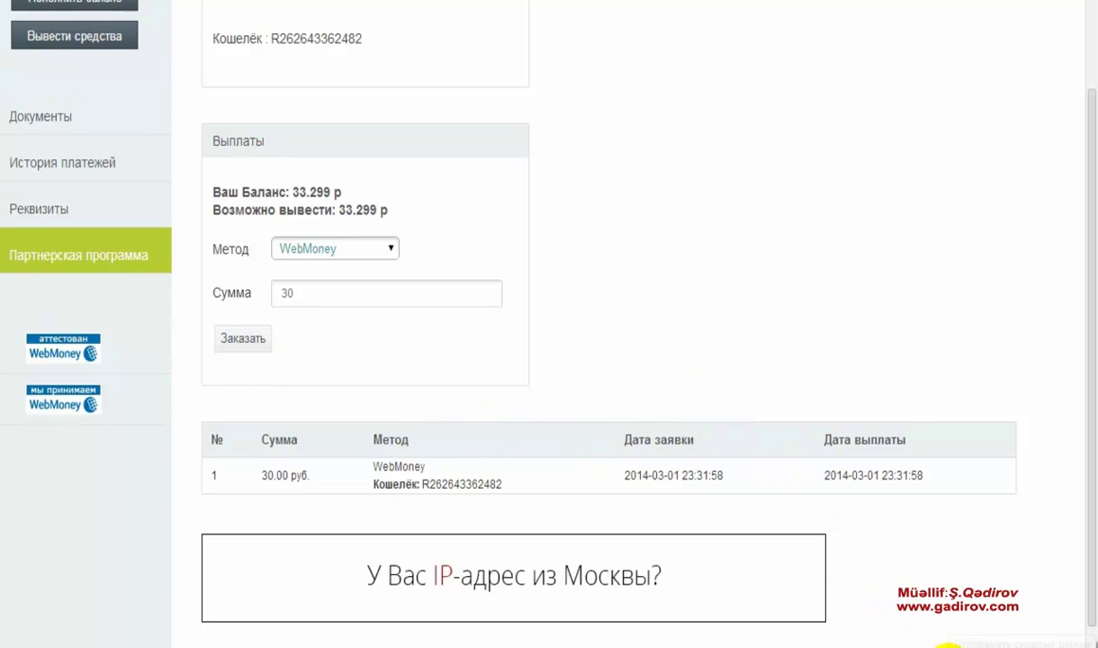
# Recheck the wallets in WebMoney Keeper, and order the 30-rouble WebMoney payout on ruCaptcha
pyautogui.click(944, 646)
pyautogui.click(943, 540)
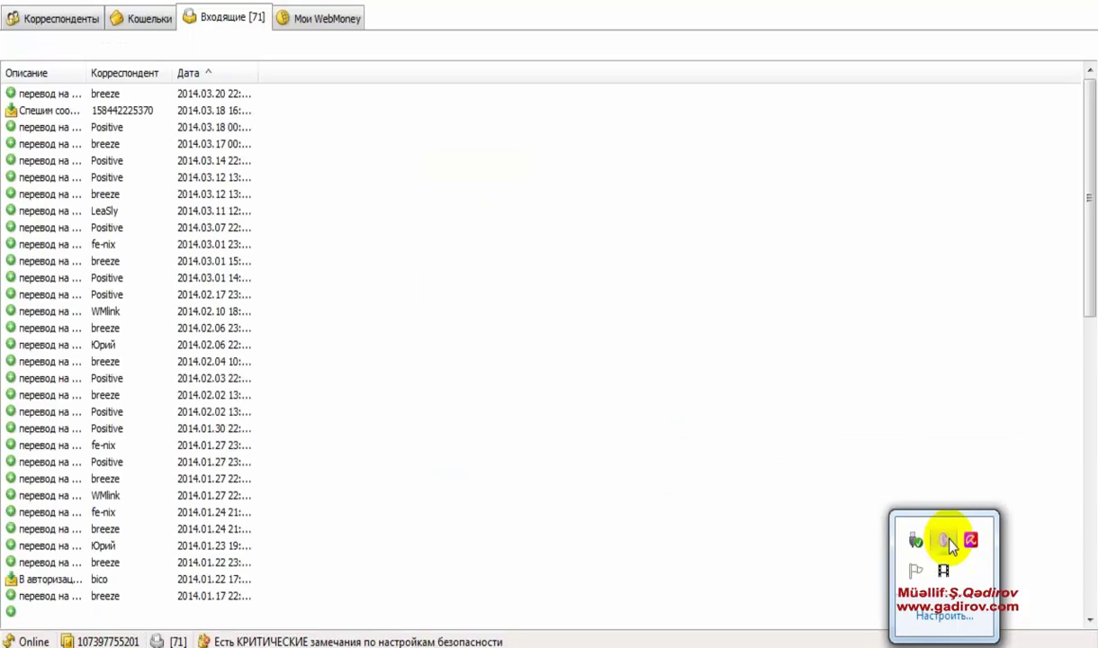
pyautogui.click(146, 19)
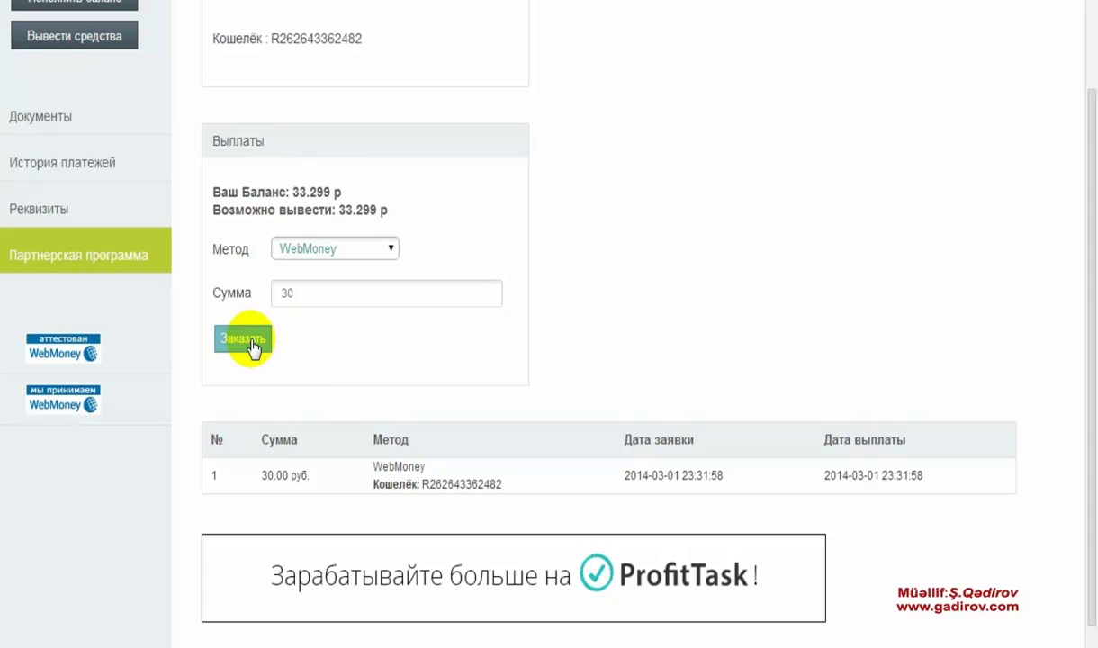
pyautogui.click(250, 342)
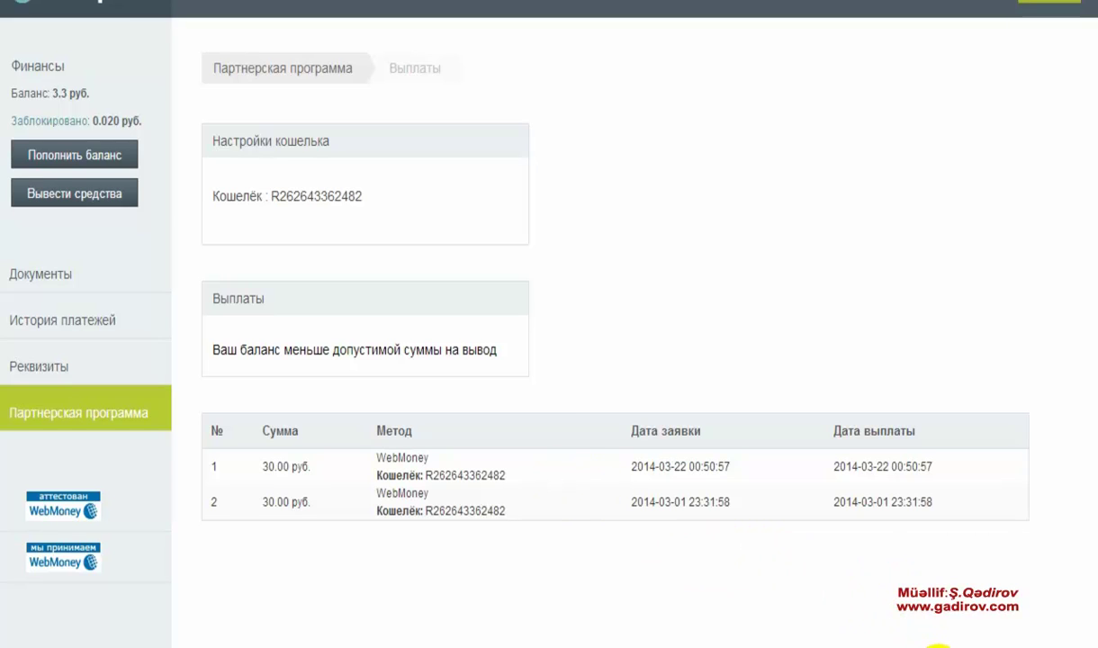
# Switch to WebMoney Keeper and check the wallets list for the ordered payout
pyautogui.click(940, 647)
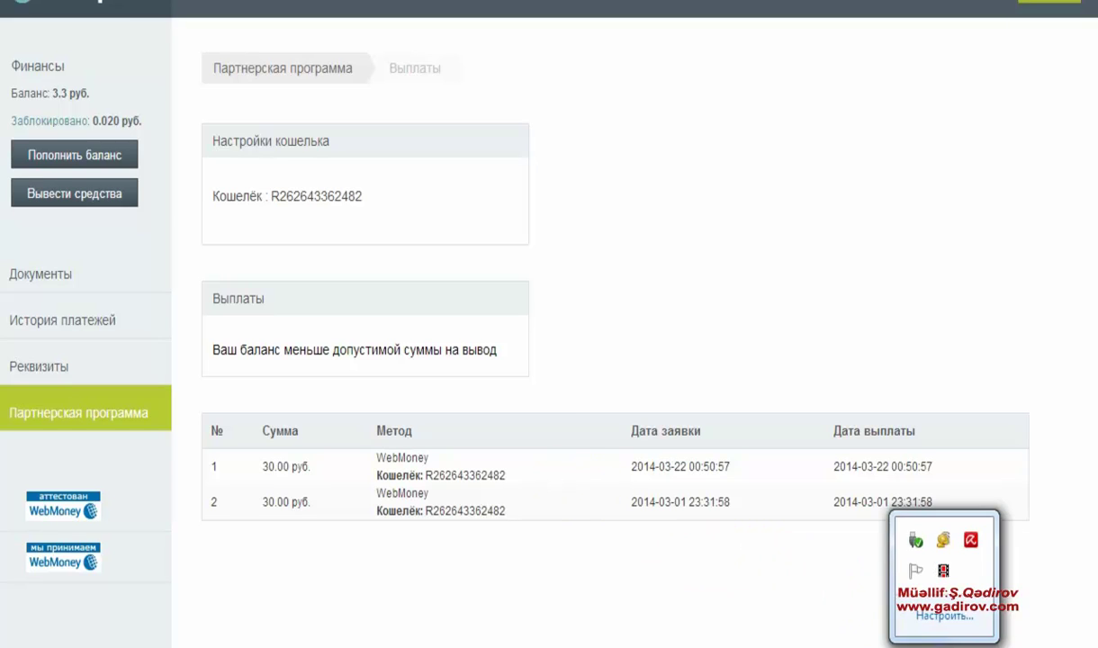
pyautogui.click(943, 552)
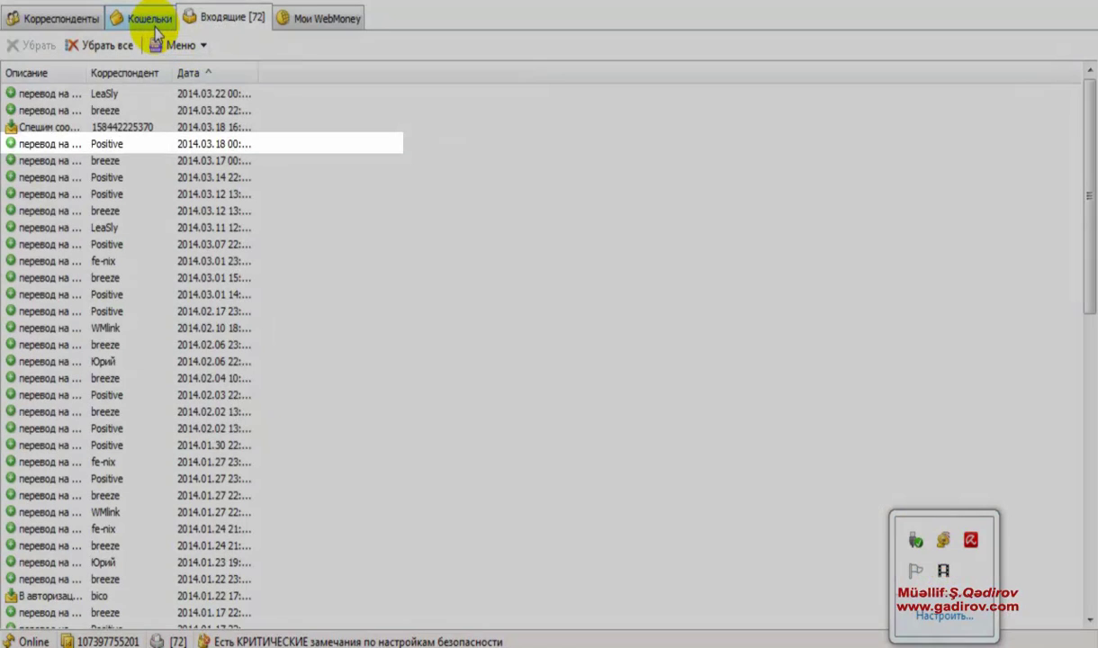
pyautogui.click(144, 18)
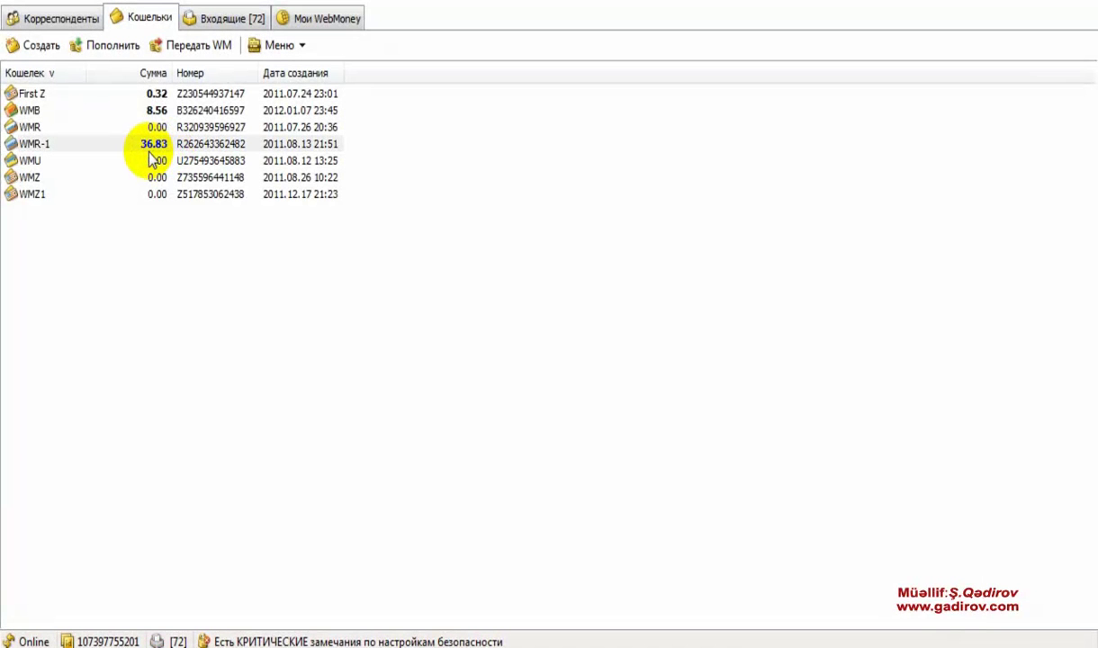
pyautogui.doubleClick(152, 160)
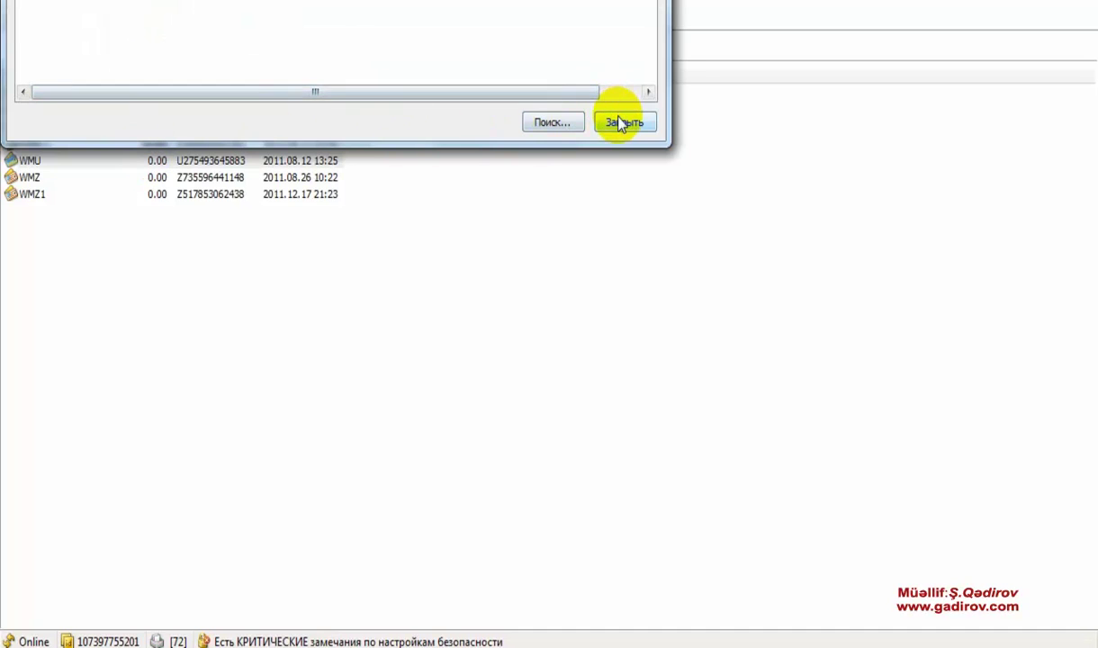
pyautogui.click(623, 120)
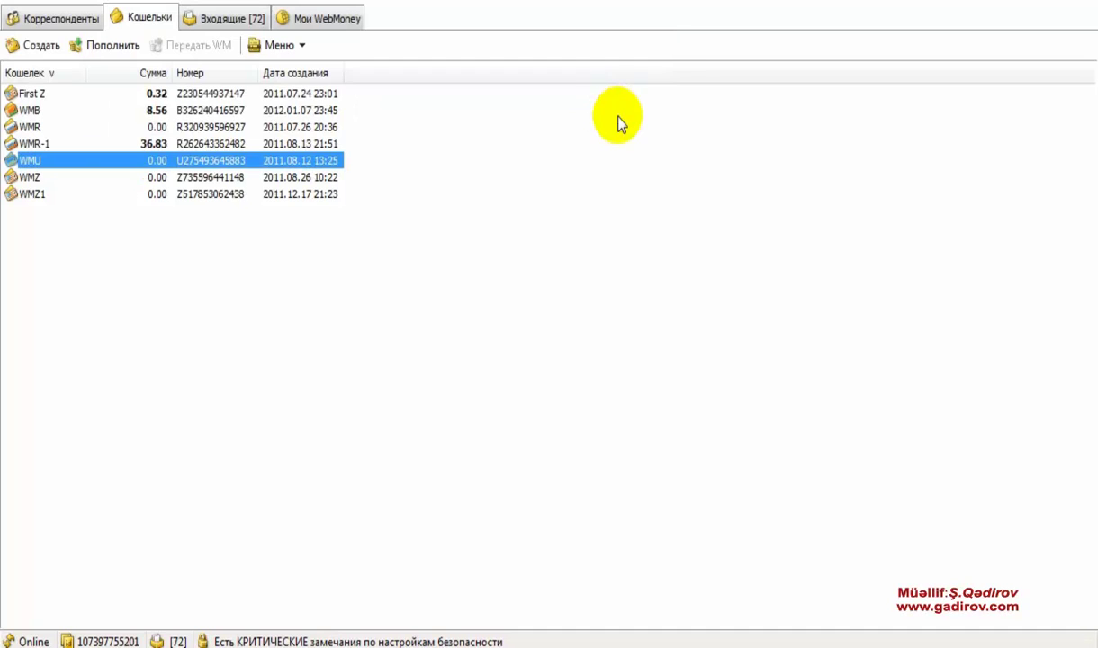
# Open the WMR-1 wallet's transaction history and view the details of the 30.00 WMR incoming transfer dated 22.03.14
pyautogui.click(216, 145)
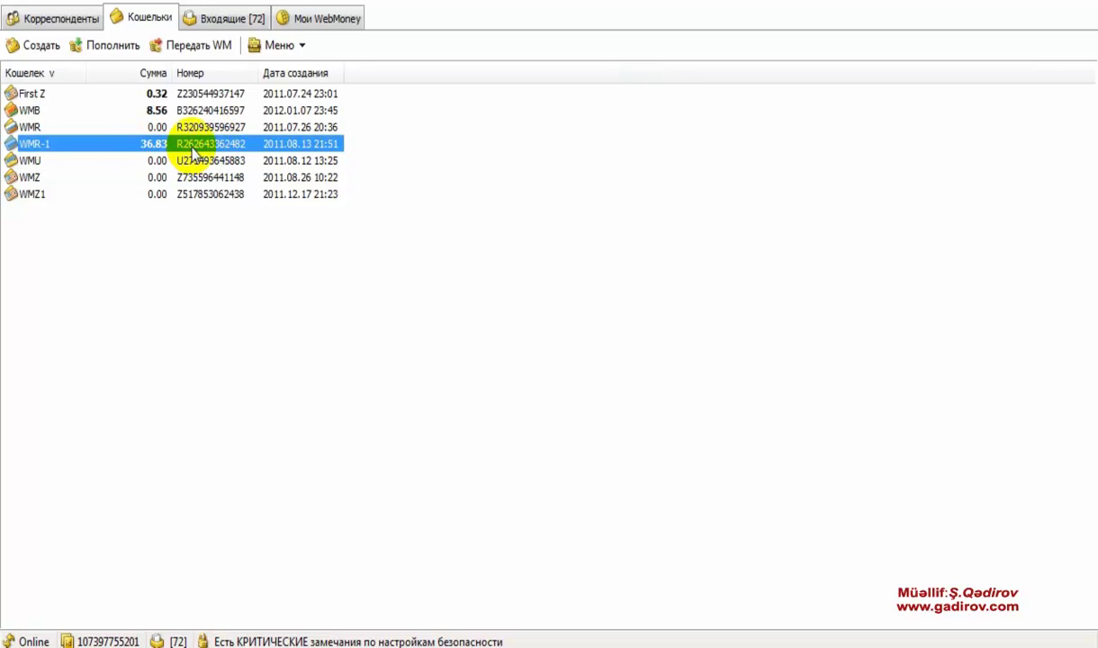
pyautogui.doubleClick(190, 146)
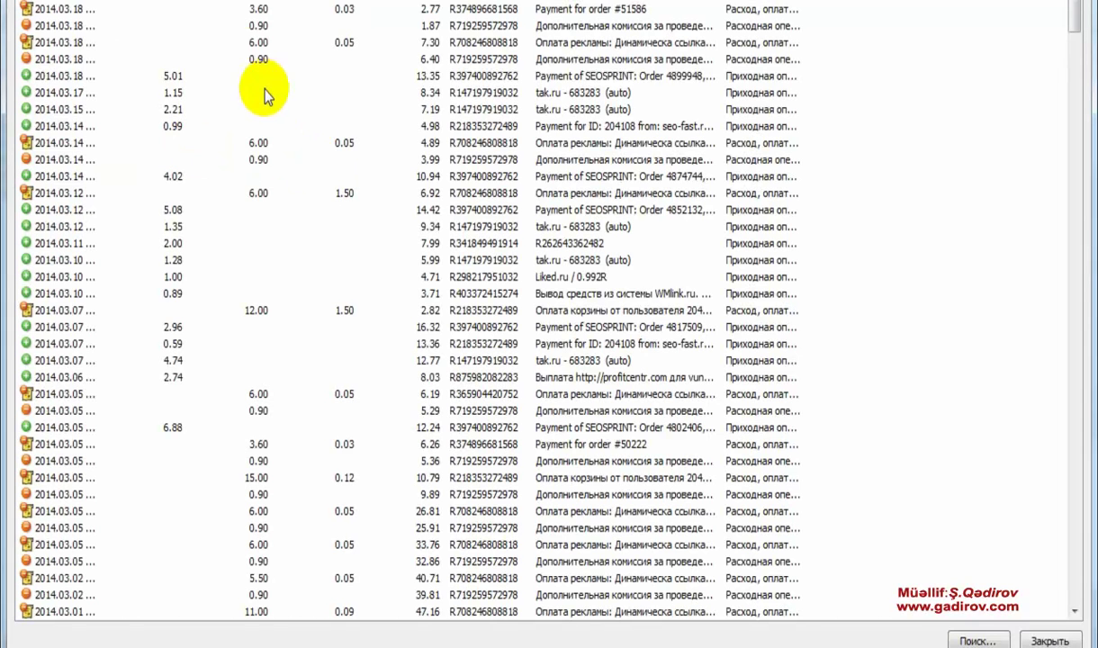
pyautogui.doubleClick(428, 243)
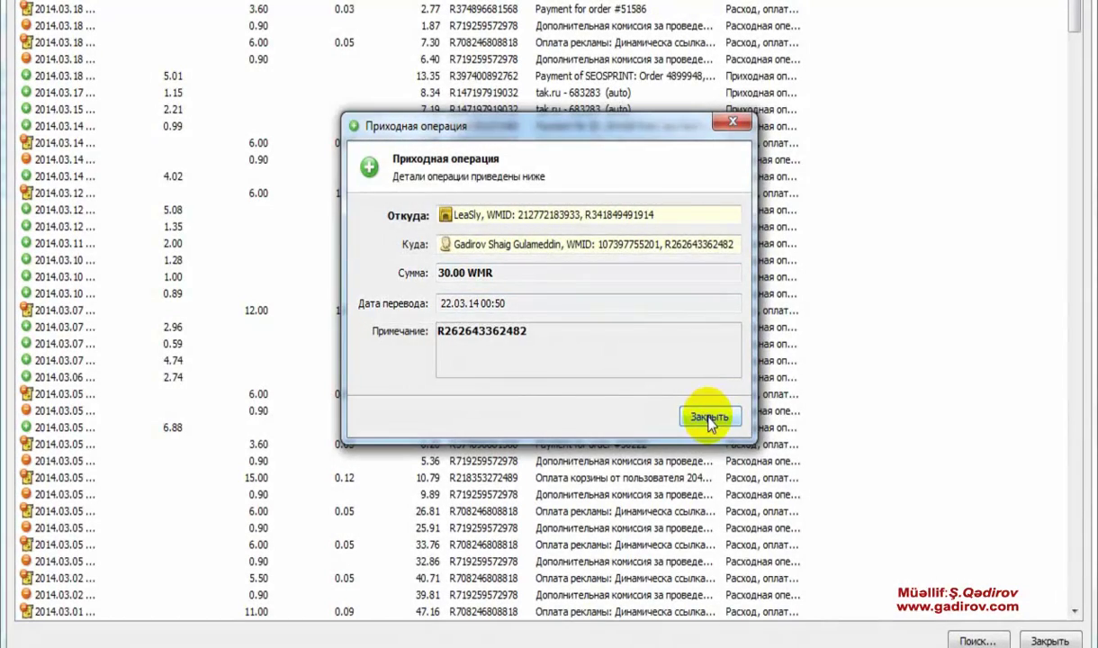
pyautogui.click(708, 419)
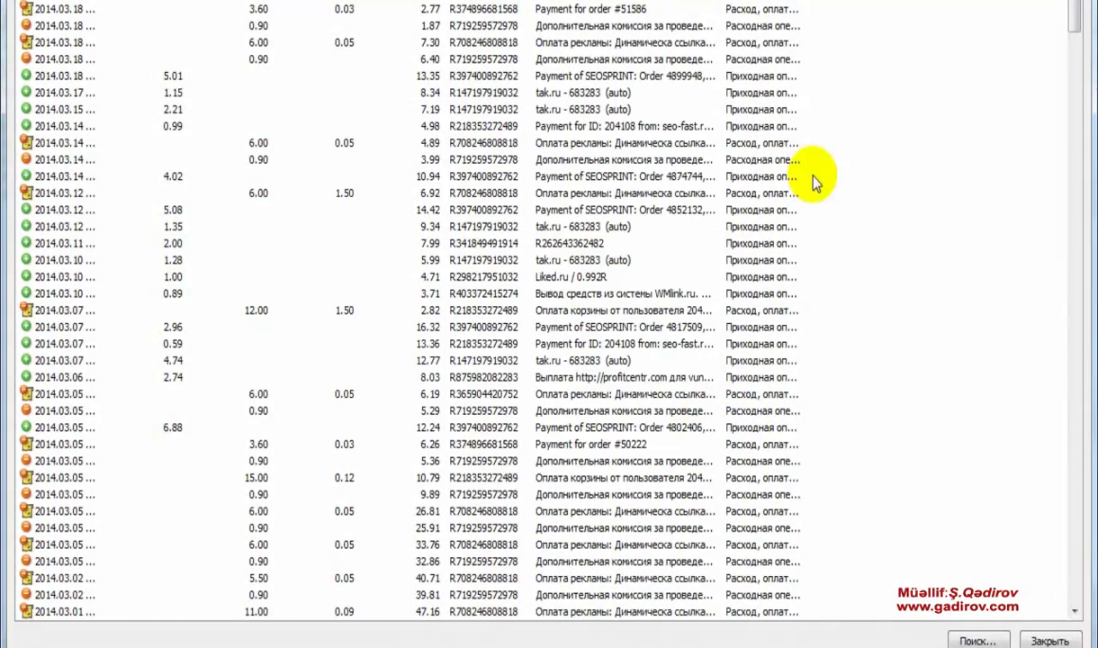
pyautogui.press('Escape')
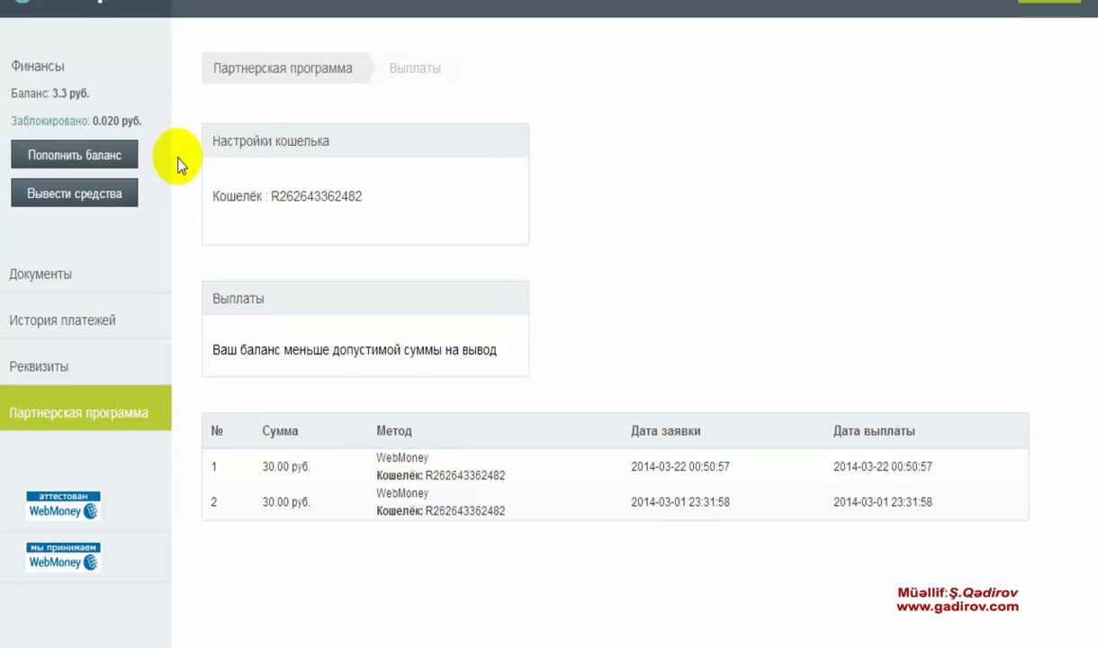
# Return to the RuCaptcha article and look over its registration and earning sections
pyautogui.click(232, 10)
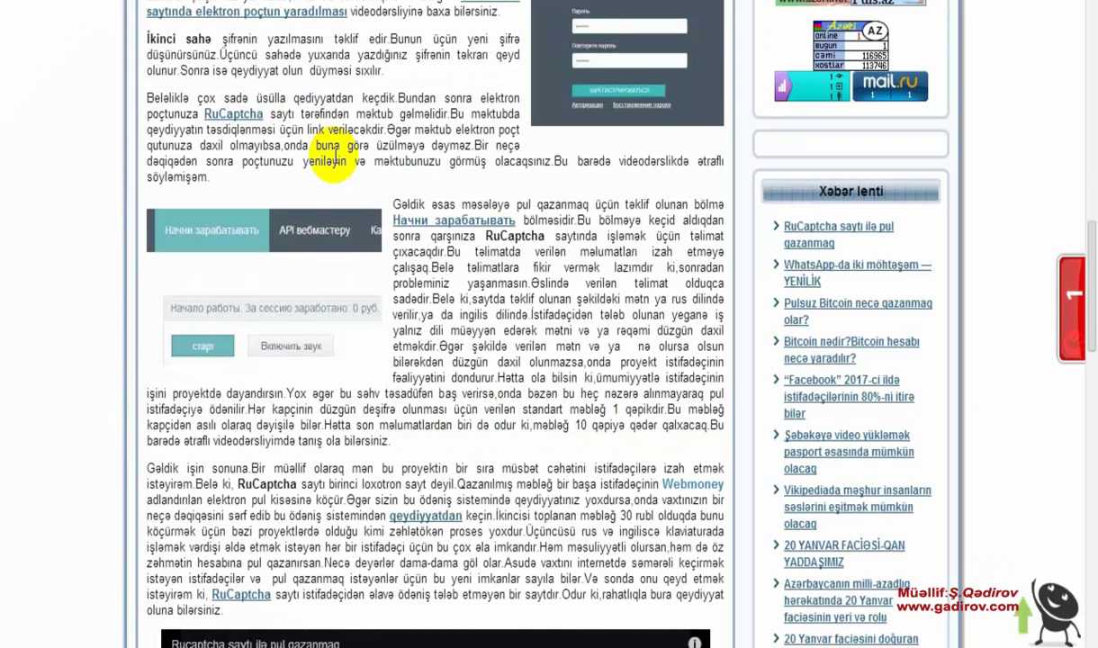
pyautogui.scroll(3, 334, 121)
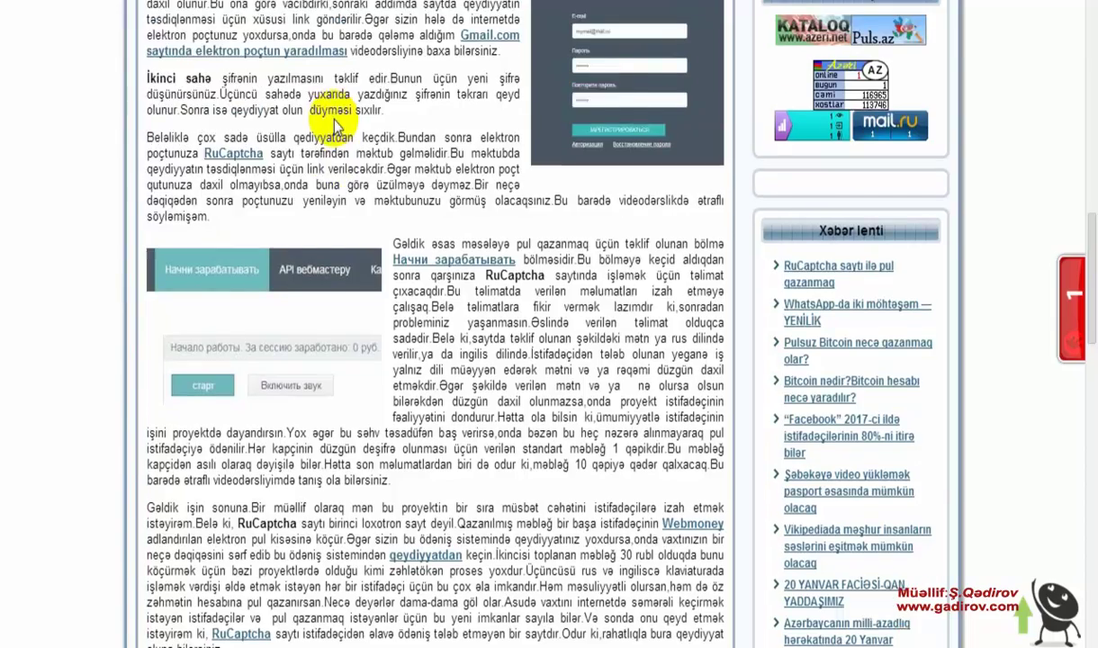
pyautogui.scroll(-5, 335, 126)
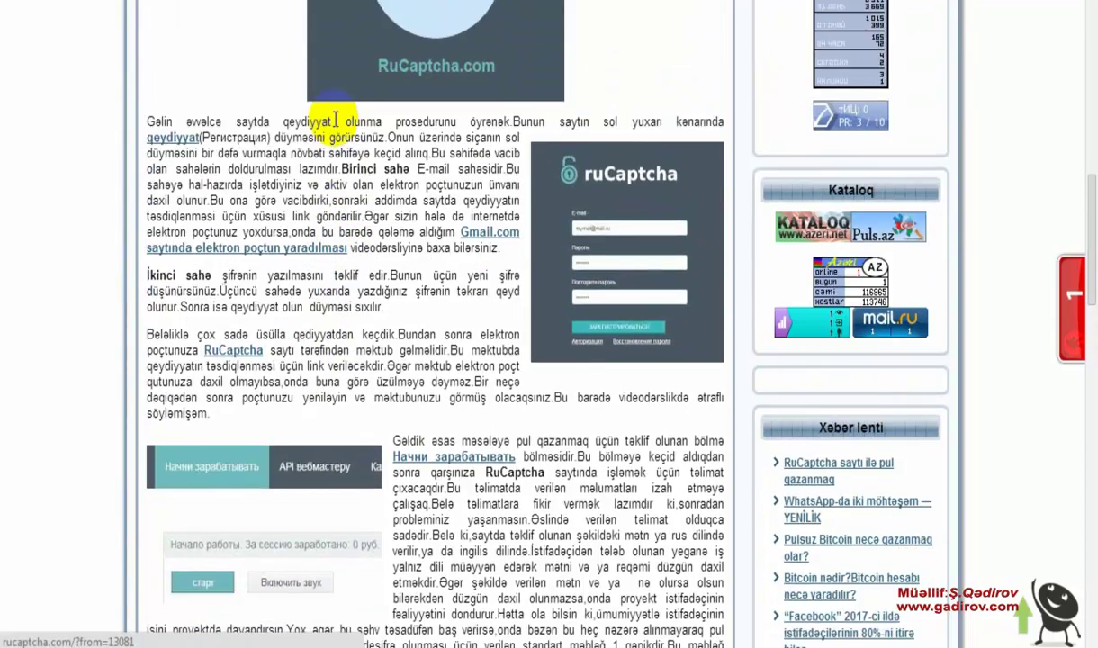